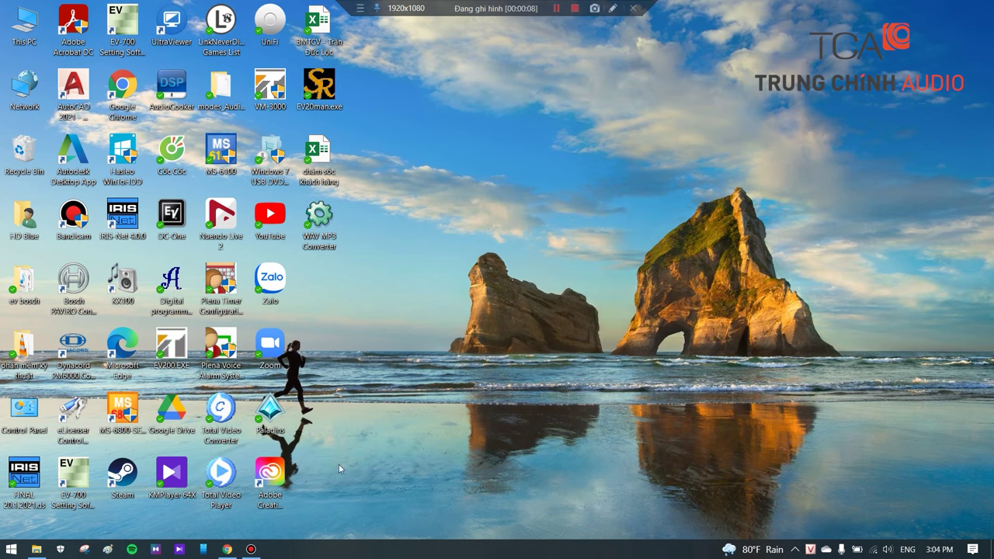
# In Chrome, search for TOA-VN.COM and open the toa-vn.com website.
pyautogui.click(226, 550)
pyautogui.click(226, 550)
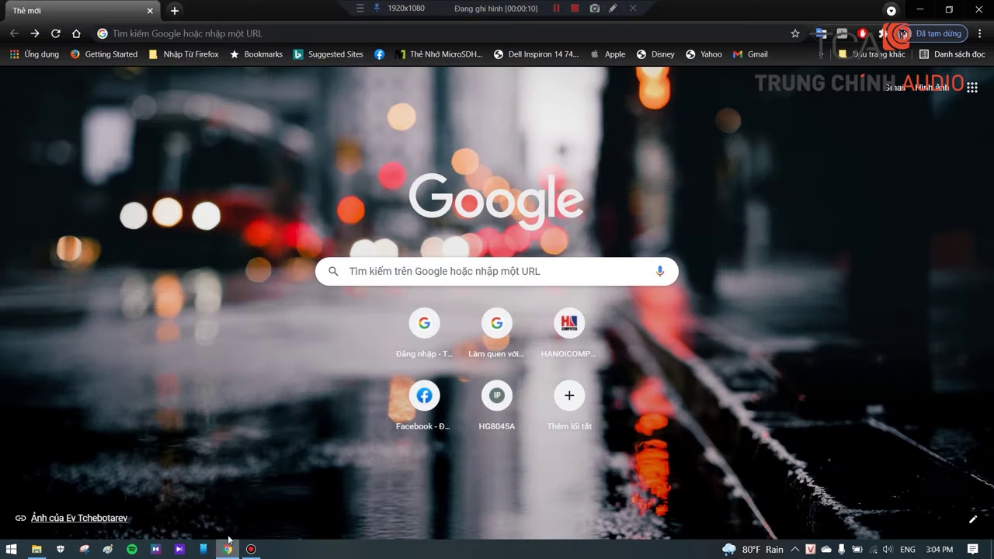
pyautogui.click(424, 273)
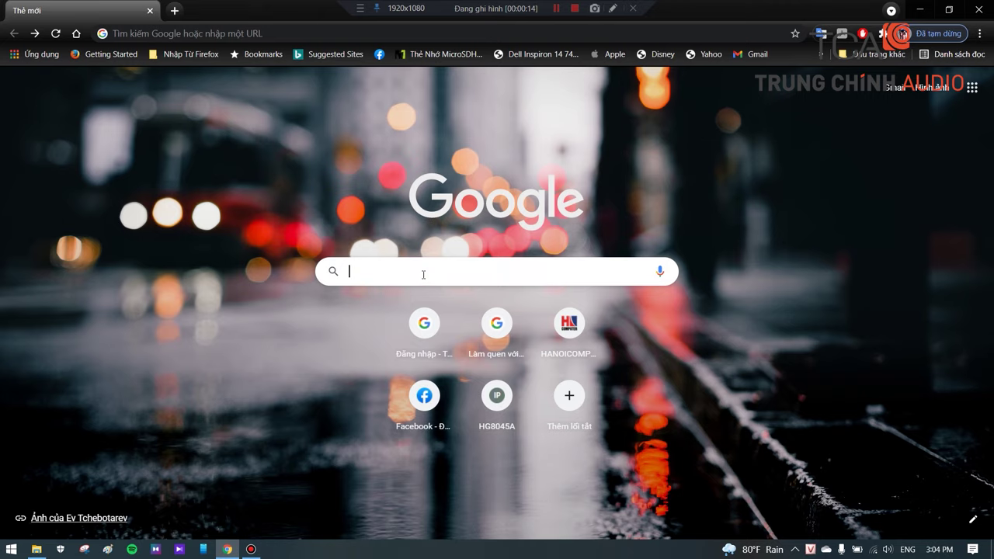
pyautogui.write('TOA')
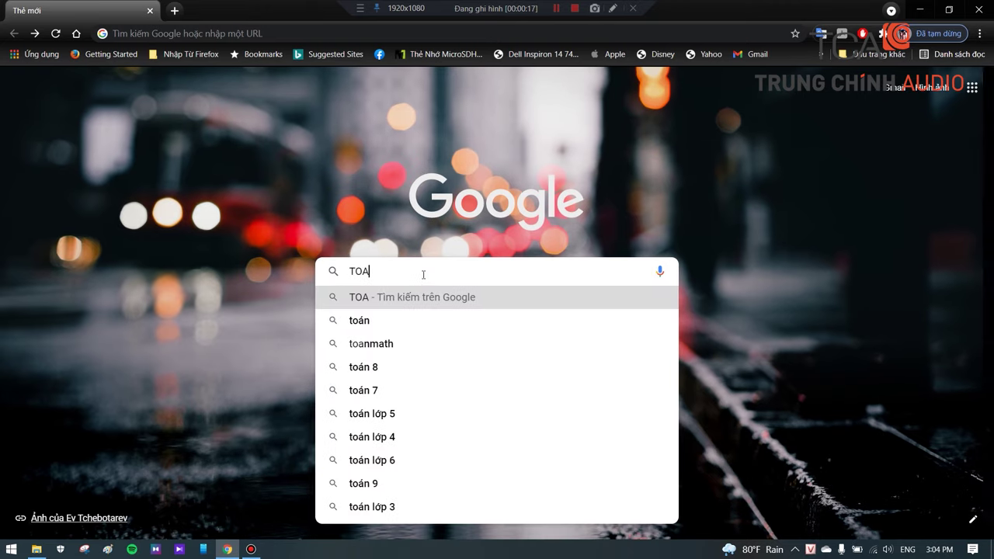
pyautogui.write('-VN')
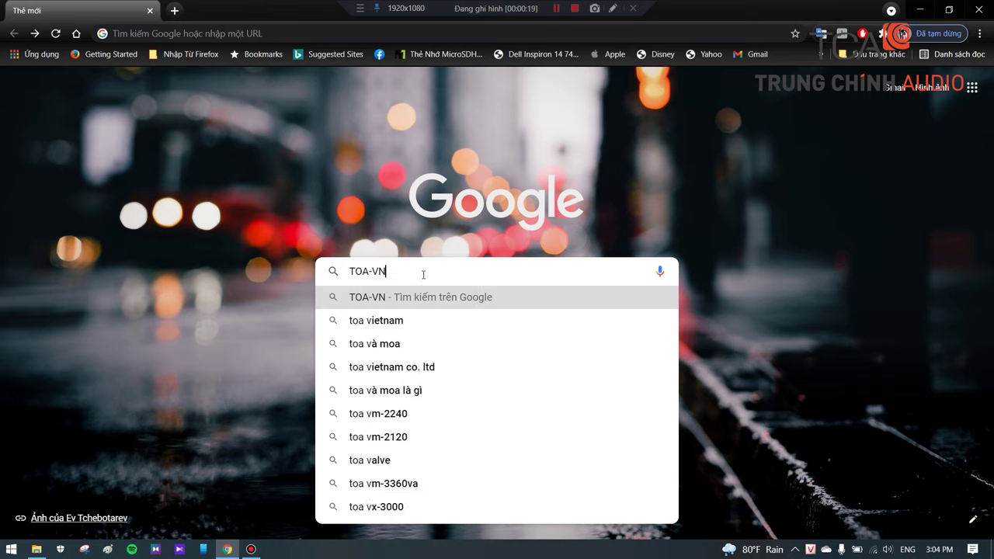
pyautogui.write('.COM')
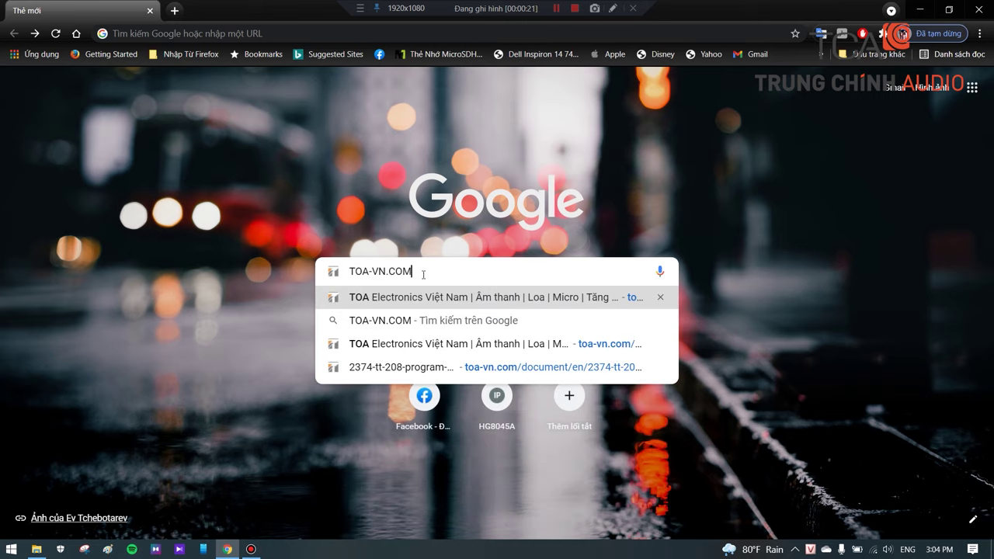
pyautogui.click(417, 298)
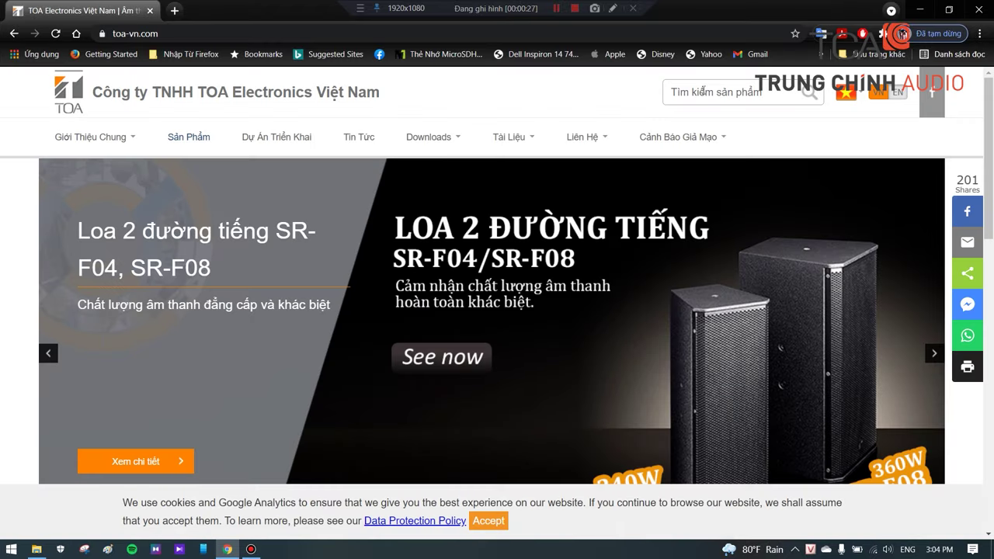
# Find the TT-208 program timer page and save its software zip to Downloads.
pyautogui.click(780, 92)
pyautogui.write('TT-208')
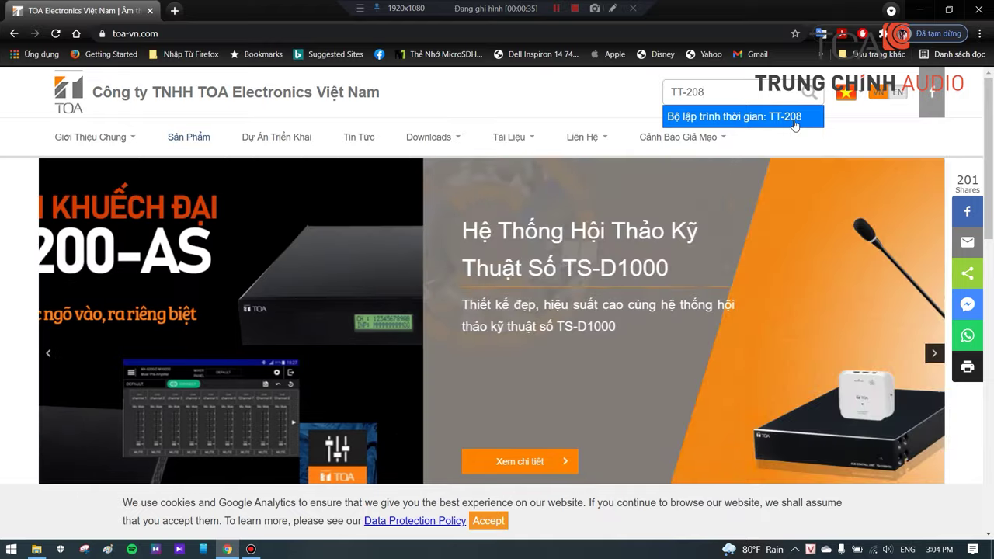
pyautogui.click(794, 124)
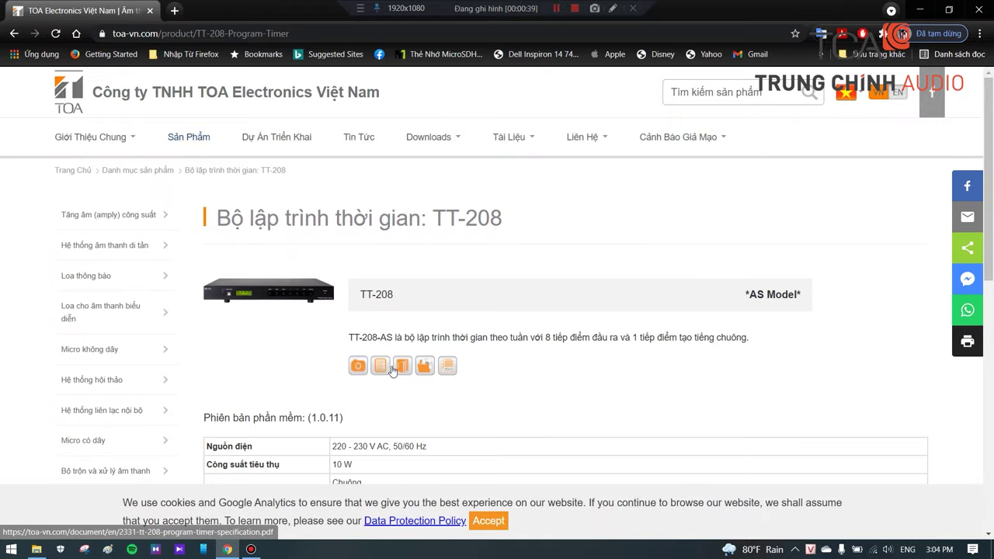
pyautogui.click(422, 370)
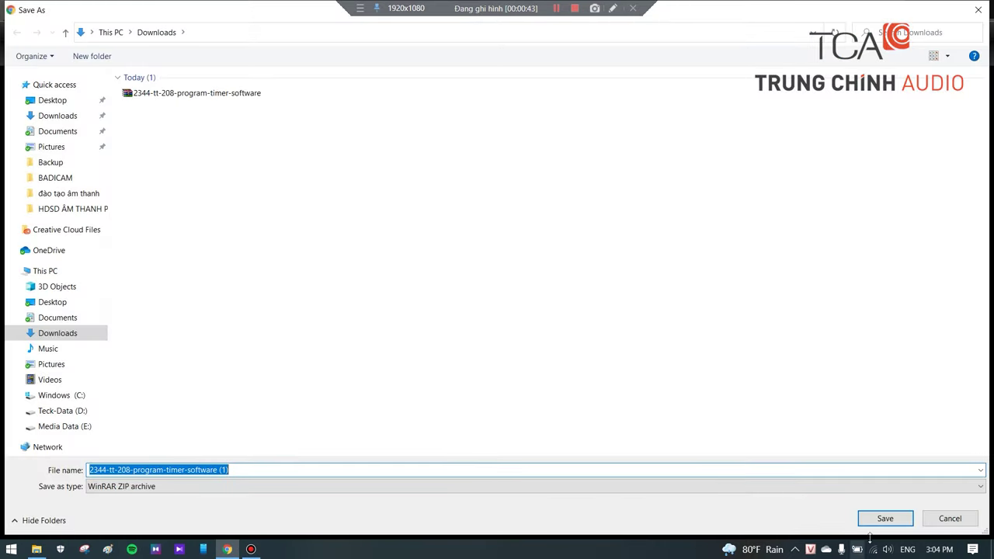
pyautogui.click(886, 519)
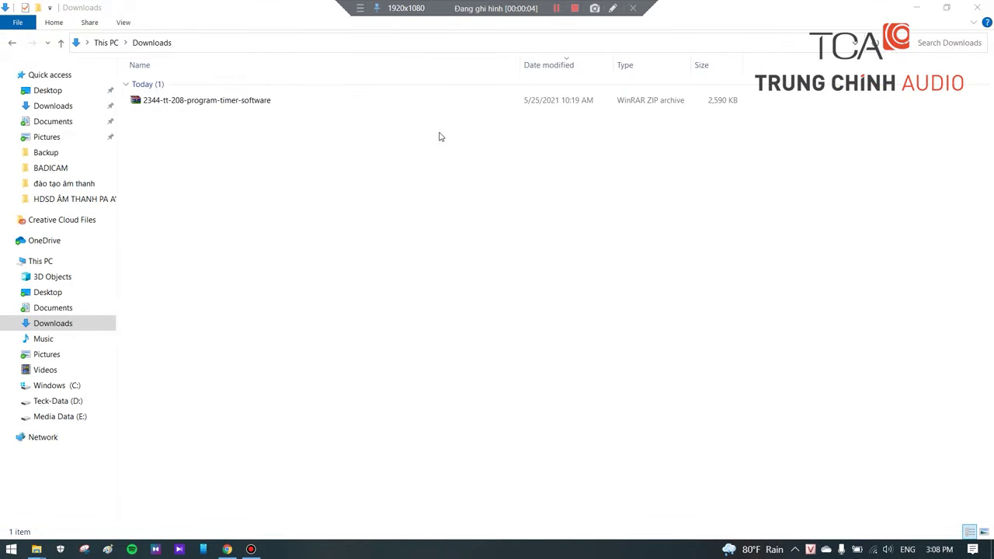
# Extract the TT-208 software zip into Downloads and launch the PC Setting setup.
pyautogui.click(403, 102)
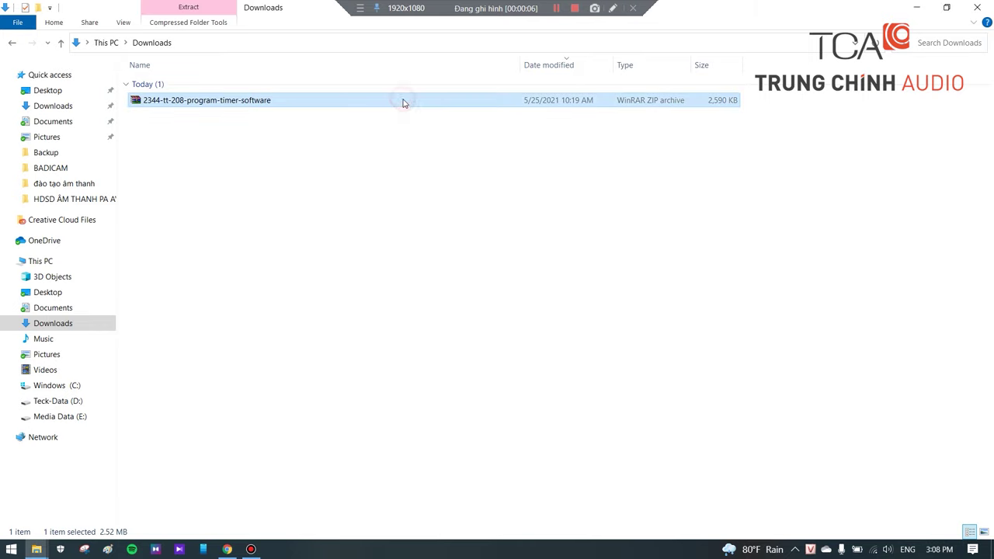
pyautogui.rightClick(386, 107)
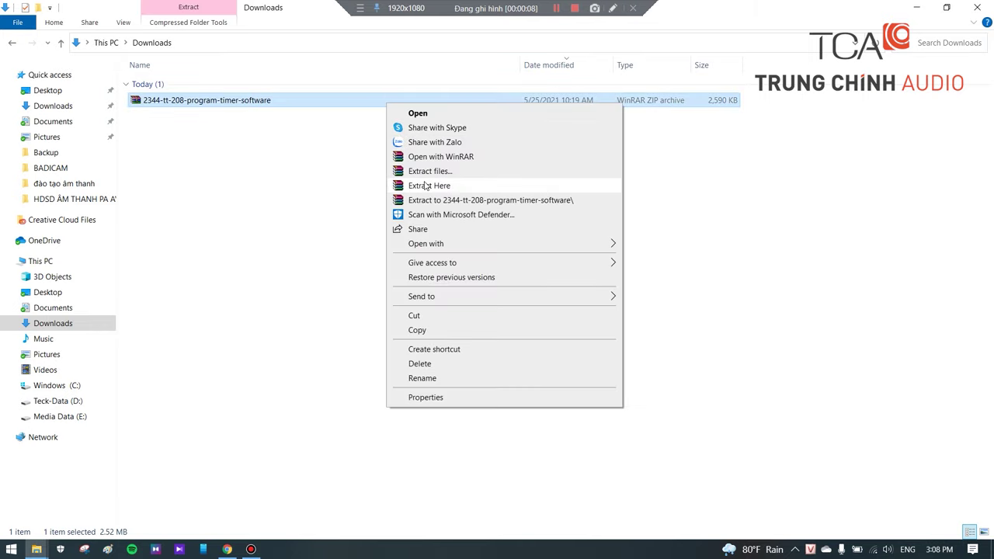
pyautogui.click(426, 185)
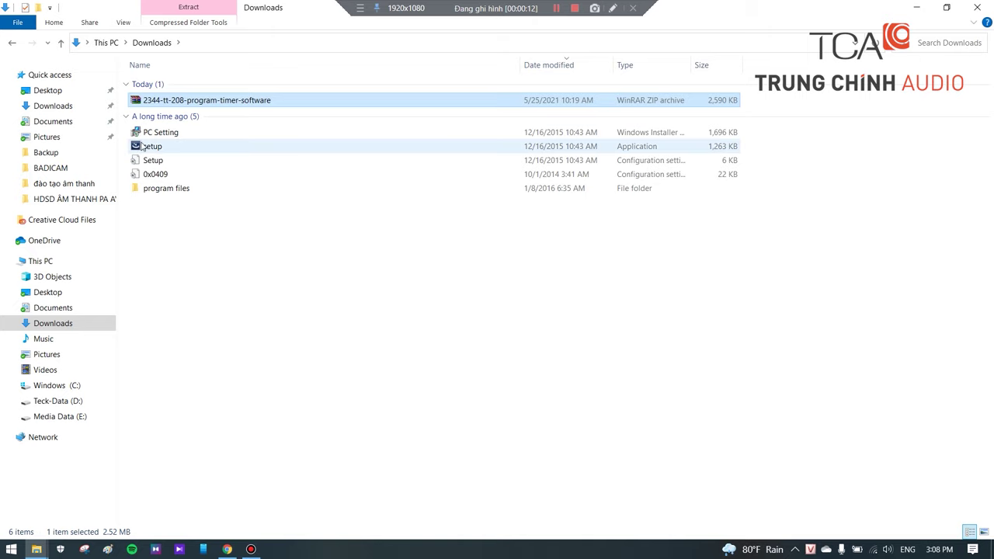
pyautogui.doubleClick(146, 147)
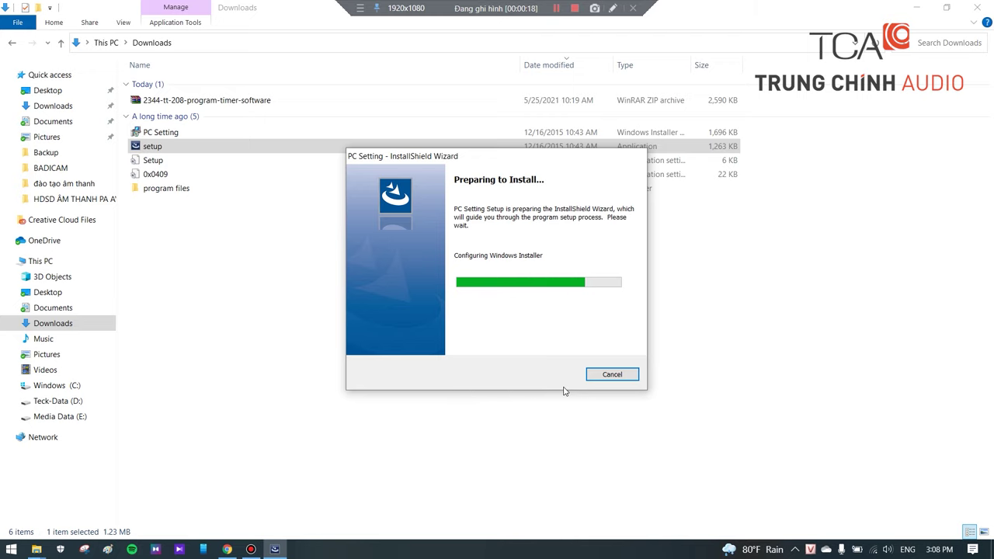
# Install PC Setting with the license accepted and the default folder, then finish.
pyautogui.click(561, 380)
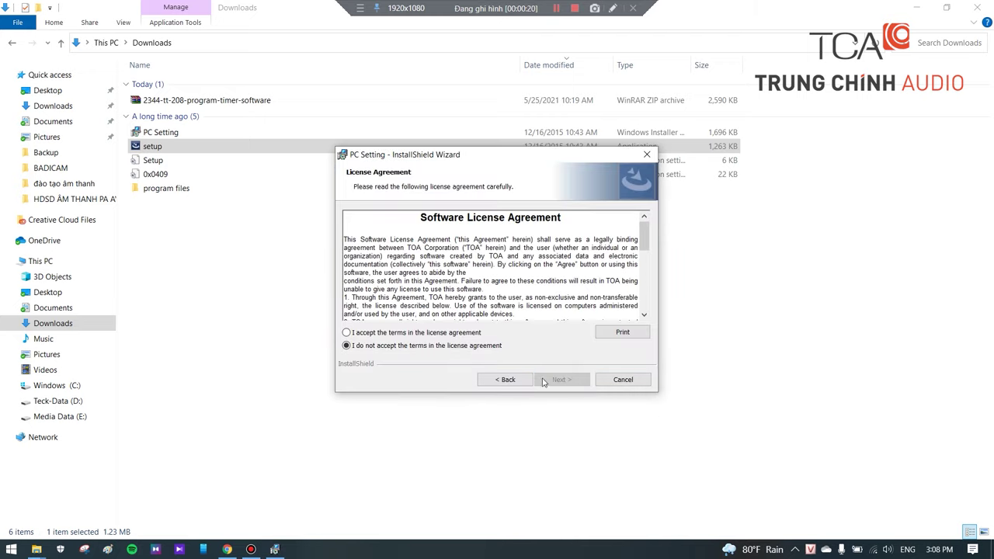
pyautogui.click(379, 333)
pyautogui.click(571, 384)
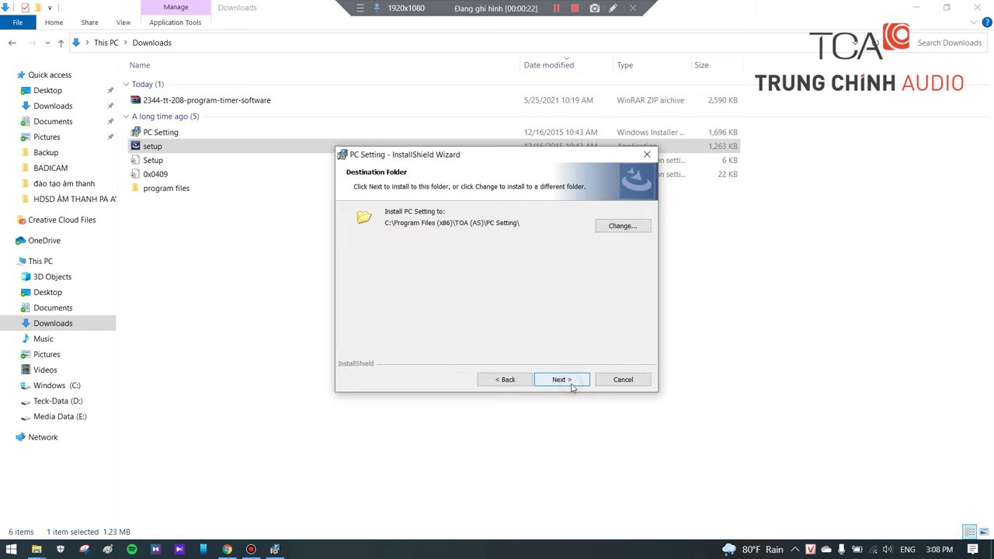
pyautogui.click(554, 381)
pyautogui.click(558, 379)
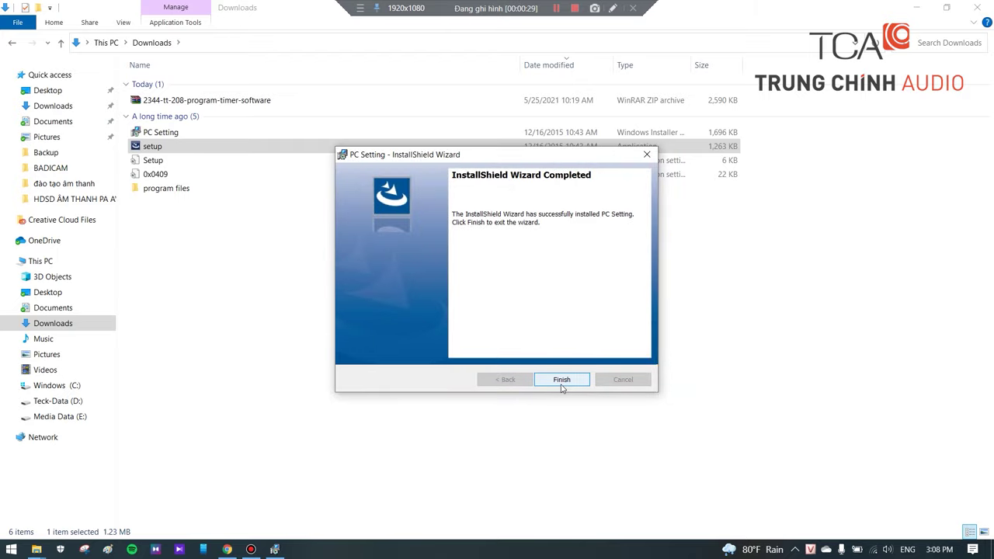
pyautogui.click(561, 380)
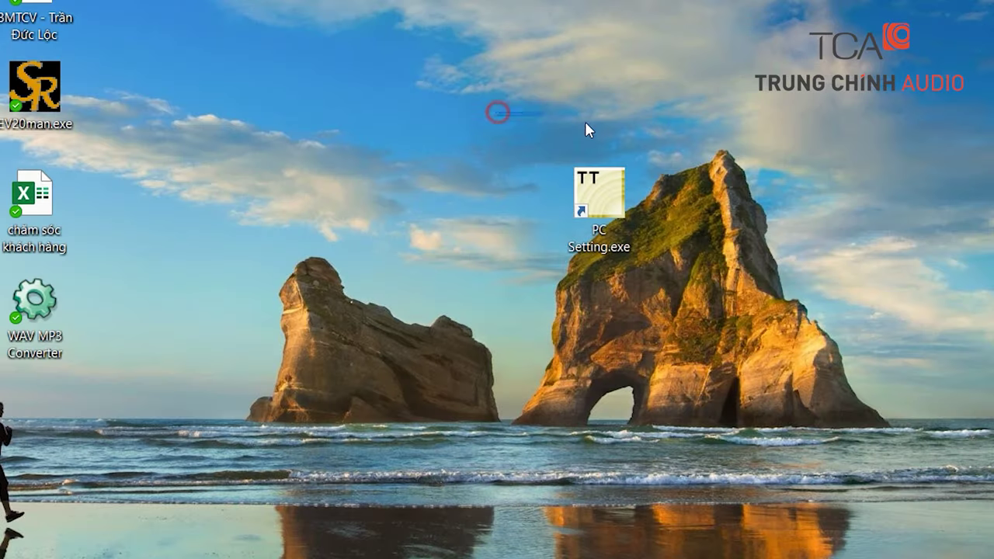
# Select and reposition the PC Setting.exe shortcut on the desktop.
pyautogui.moveTo(585, 121); pyautogui.dragTo(683, 320)
pyautogui.moveTo(600, 200); pyautogui.dragTo(610, 181)
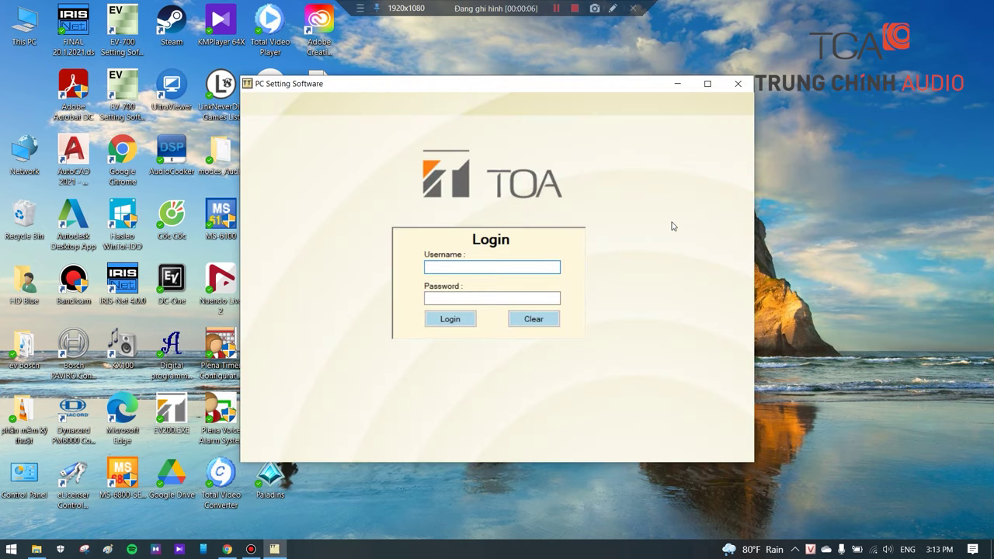
# Enter the username and password in the Login box and sign in.
pyautogui.click(461, 267)
pyautogui.press('BackSpace')
pyautogui.press('BackSpace')
pyautogui.press('BackSpace')
pyautogui.press('BackSpace')
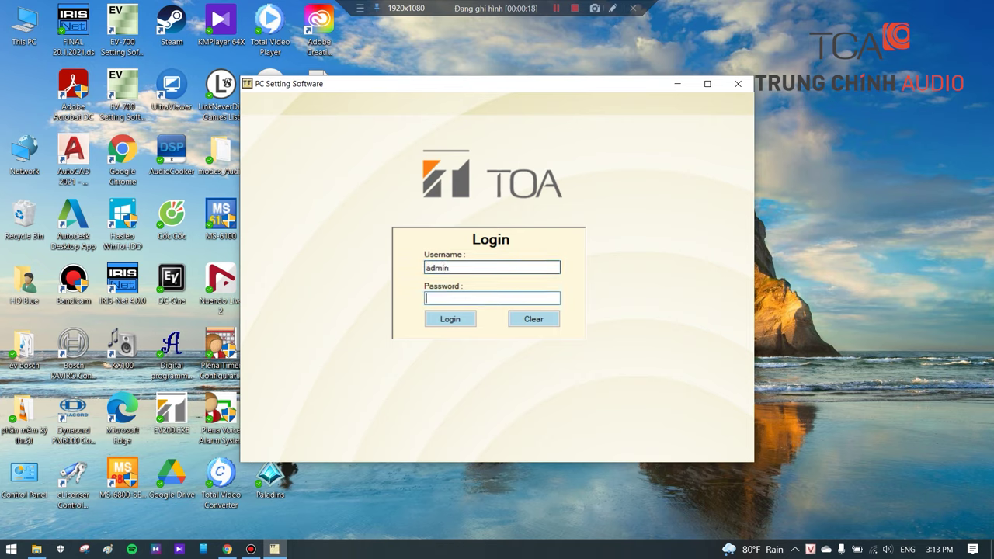
pyautogui.write('admi')
pyautogui.press('Return')
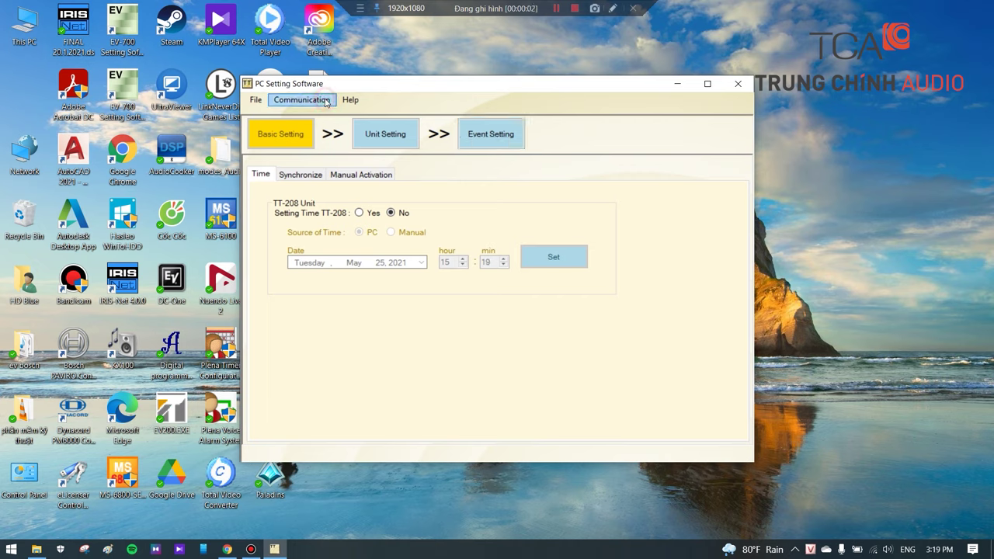
# Connect to the TT-208 and set its clock from the PC time with Setting Time on Yes.
pyautogui.click(326, 101)
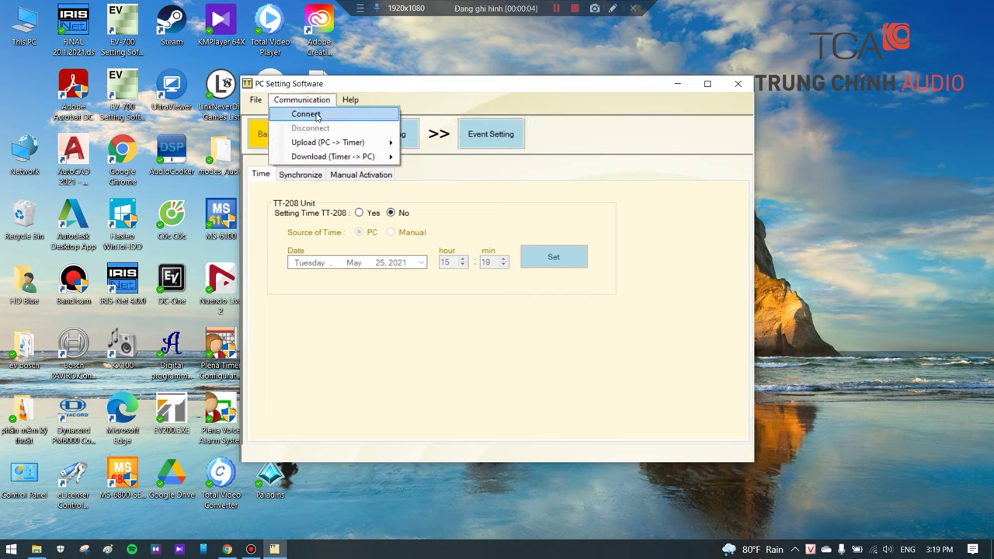
pyautogui.click(316, 115)
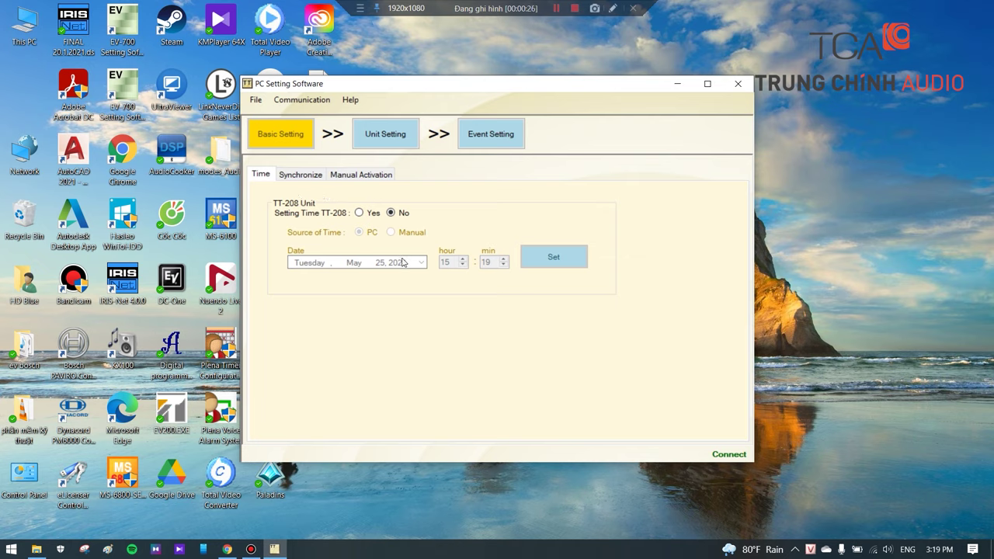
pyautogui.click(373, 219)
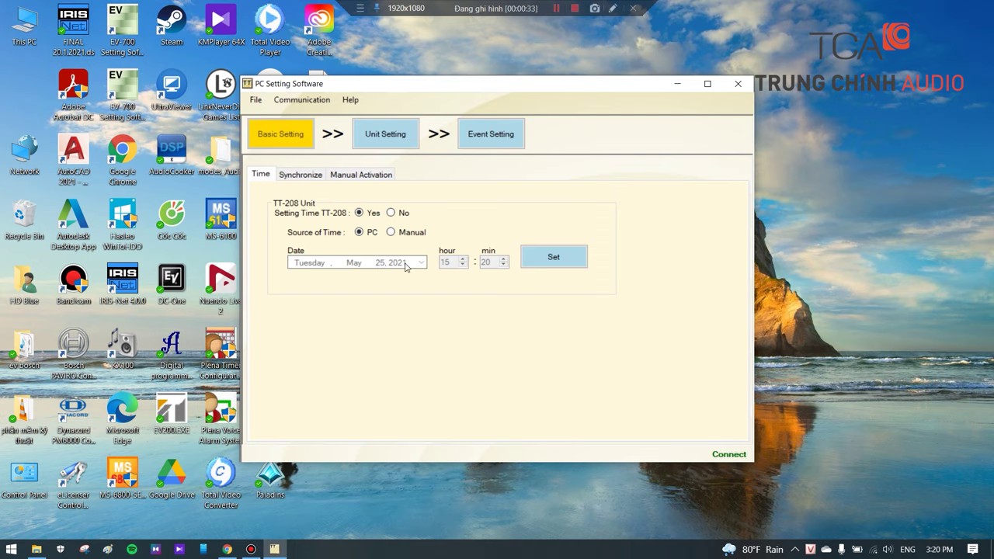
pyautogui.click(559, 259)
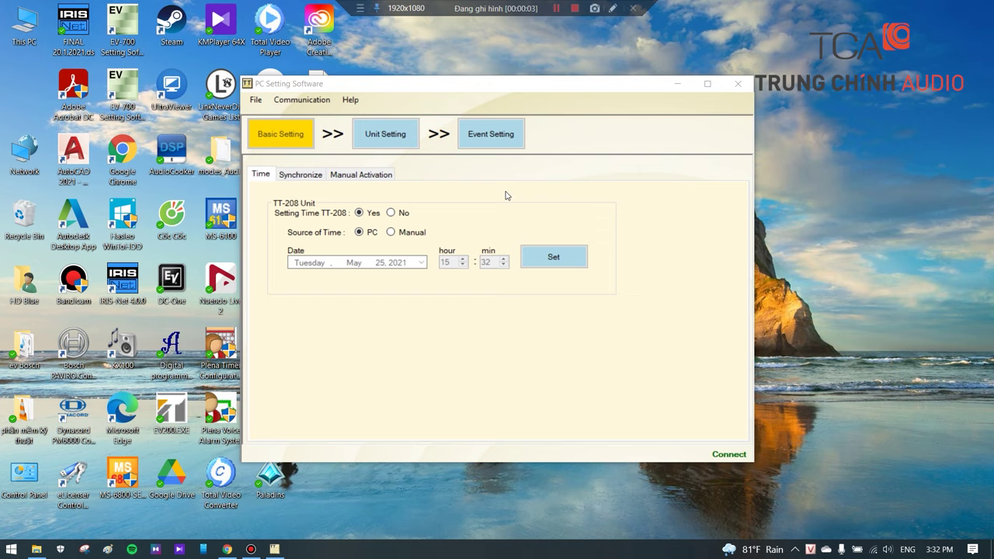
# On Event Setting, keep Program 1 and open Channel 1's empty step table.
pyautogui.click(492, 139)
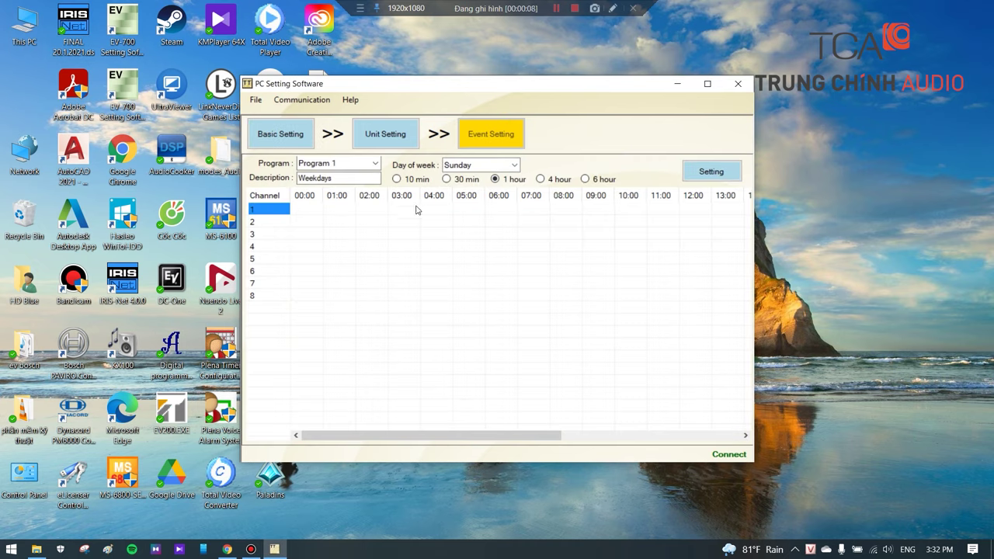
pyautogui.click(376, 164)
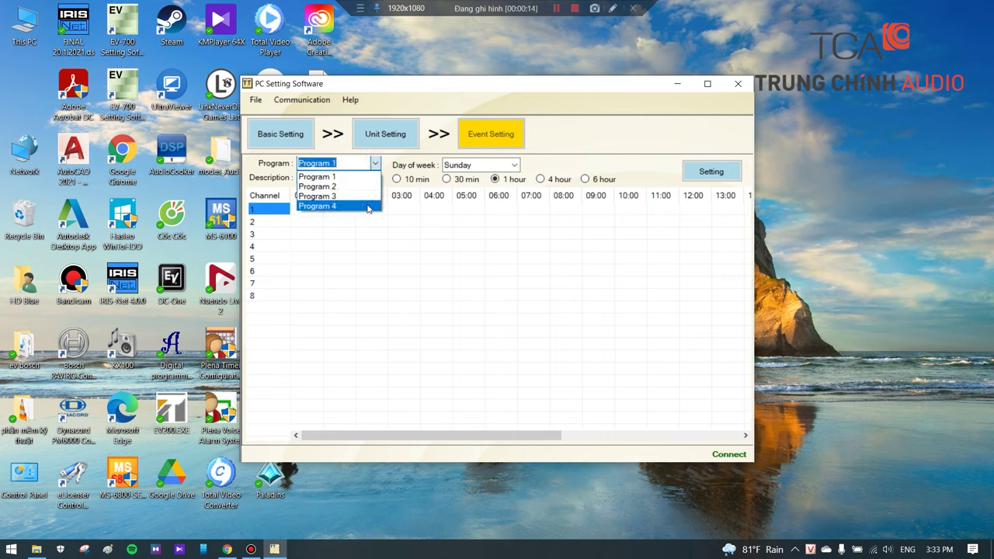
pyautogui.click(359, 177)
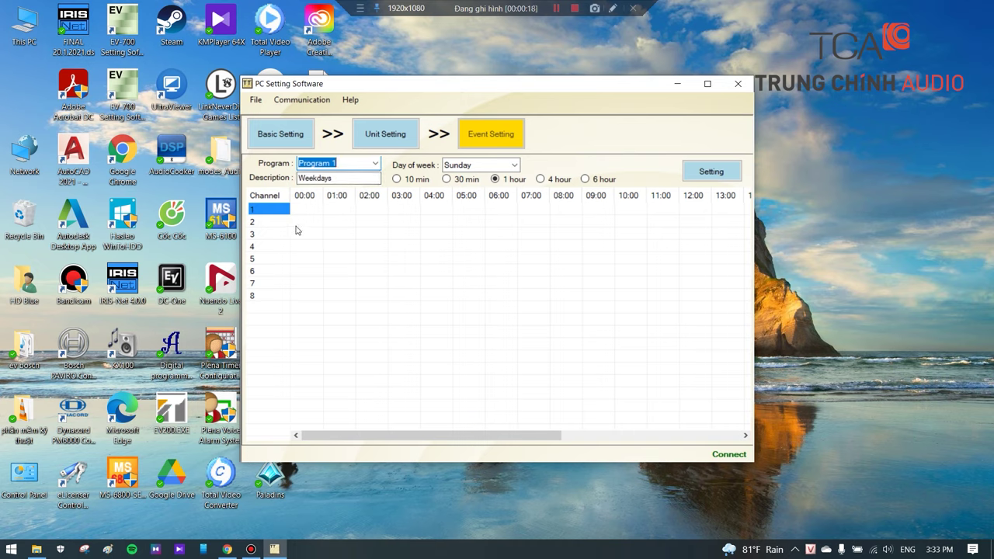
pyautogui.click(267, 198)
pyautogui.click(269, 222)
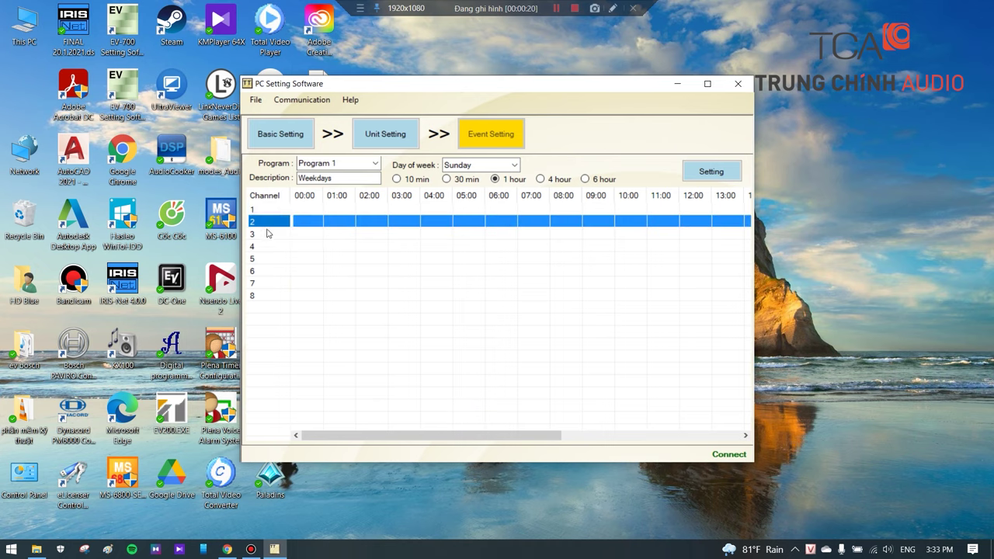
pyautogui.click(268, 234)
pyautogui.click(273, 274)
pyautogui.click(270, 296)
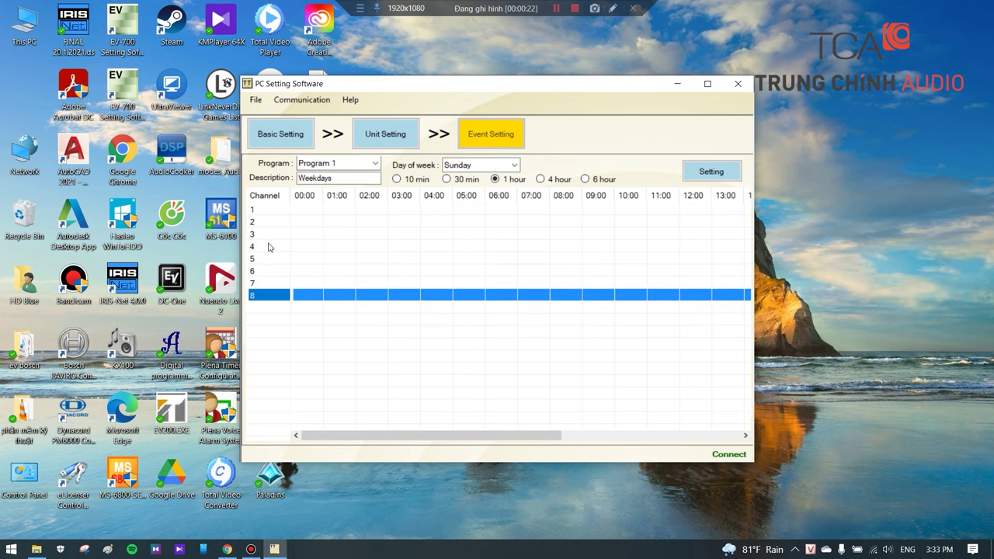
pyautogui.click(267, 196)
pyautogui.click(263, 210)
pyautogui.doubleClick(264, 211)
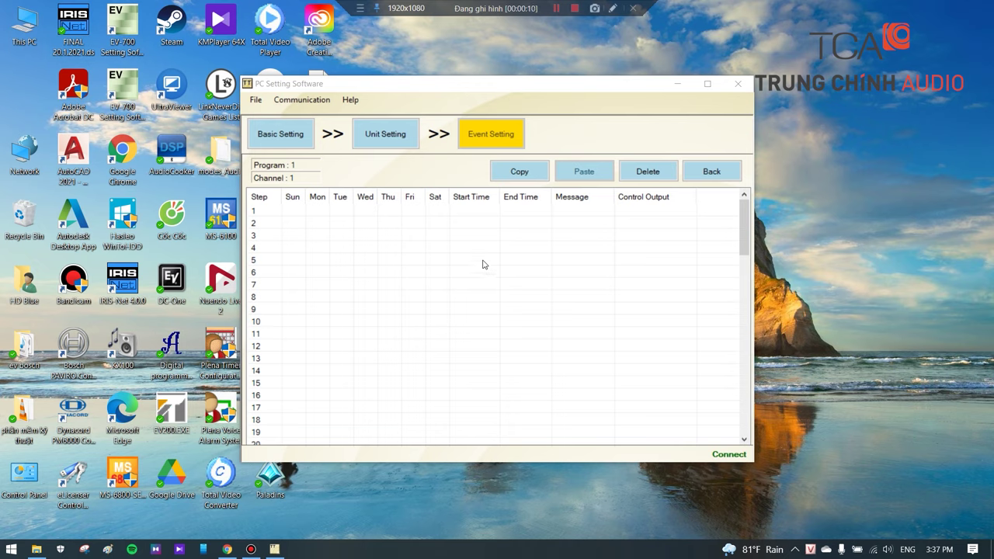
# Set step 1 to run Monday through Saturday starting at 07:00.
pyautogui.click(319, 213)
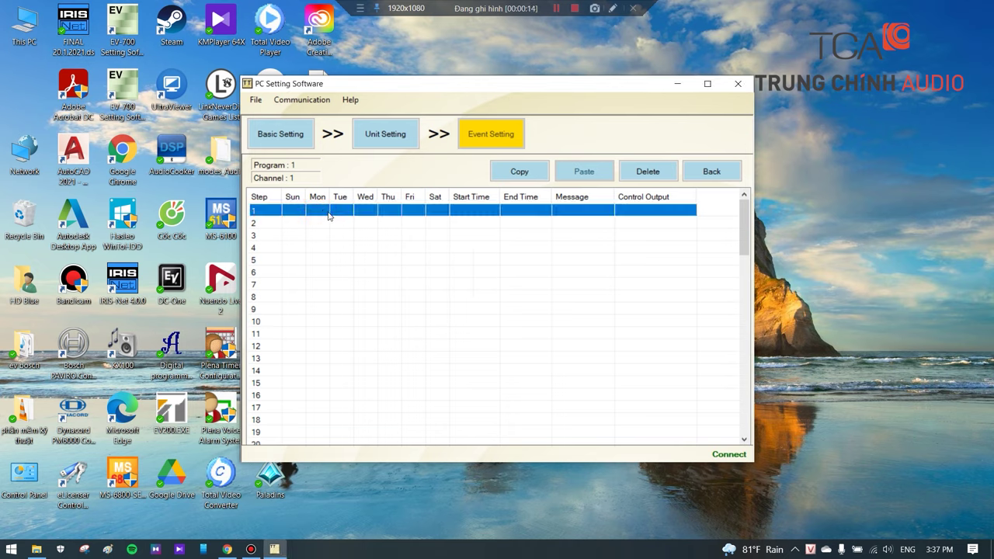
pyautogui.click(315, 210)
pyautogui.click(348, 210)
pyautogui.click(363, 211)
pyautogui.click(401, 211)
pyautogui.click(412, 210)
pyautogui.click(444, 210)
pyautogui.doubleClick(495, 216)
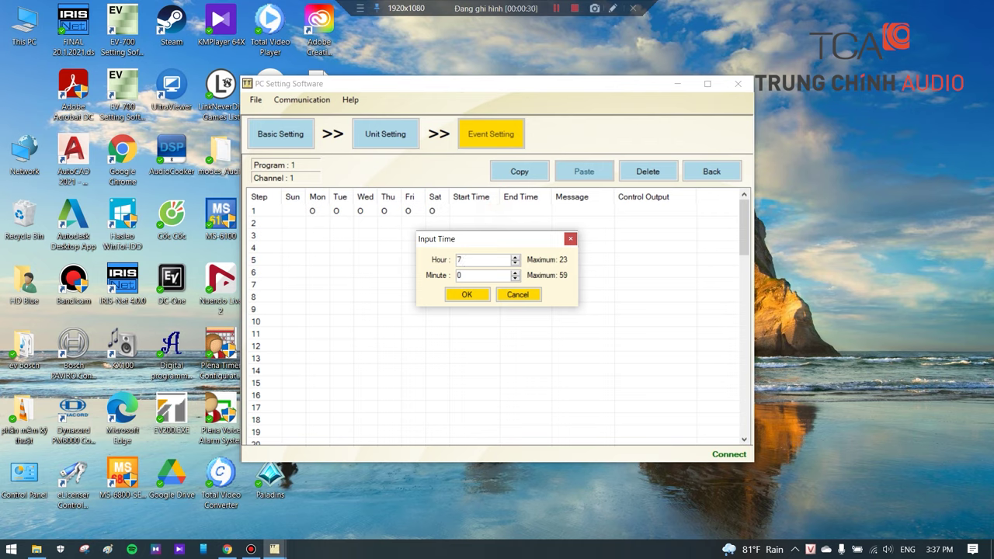
pyautogui.click(476, 295)
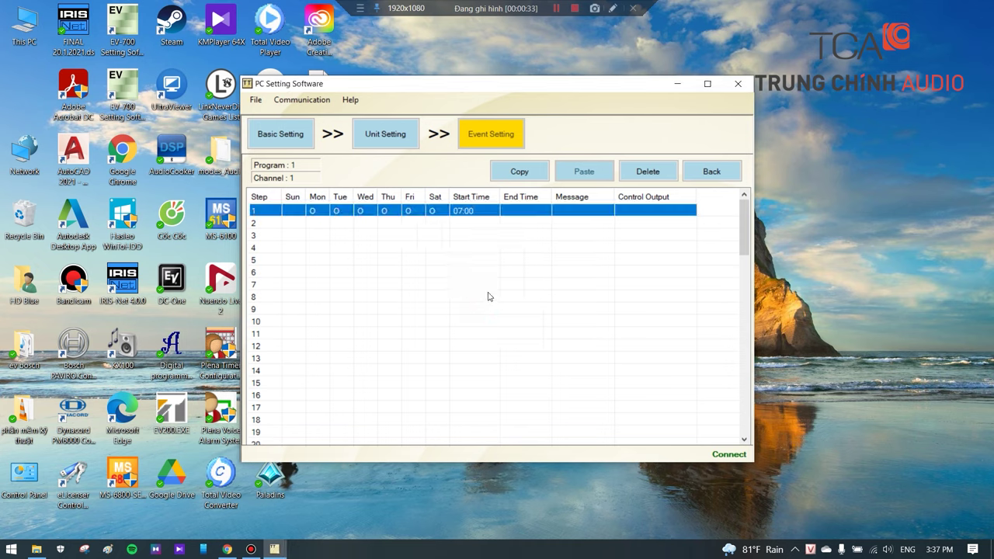
# Give step 1 Message 1. None and Control Output 1. Pulse.
pyautogui.doubleClick(585, 215)
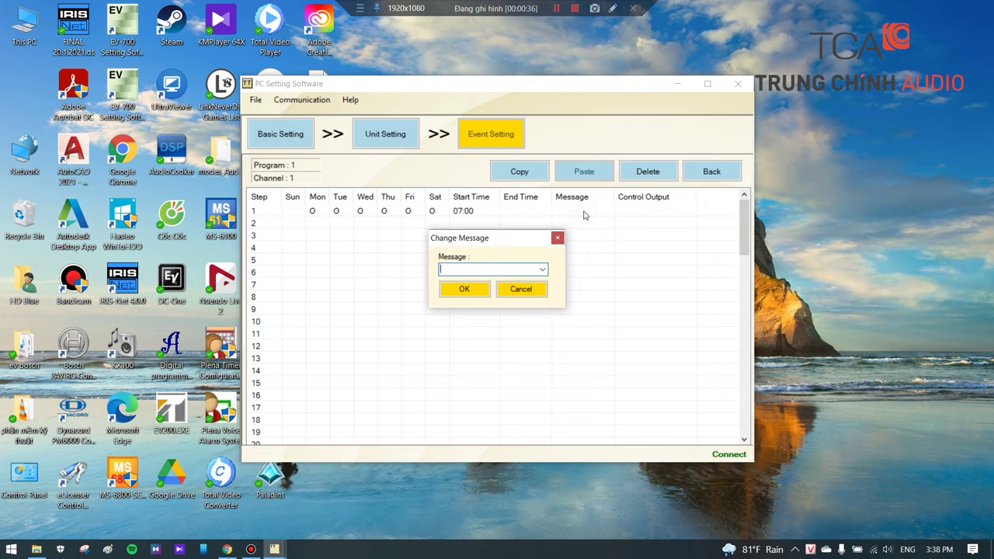
pyautogui.click(542, 270)
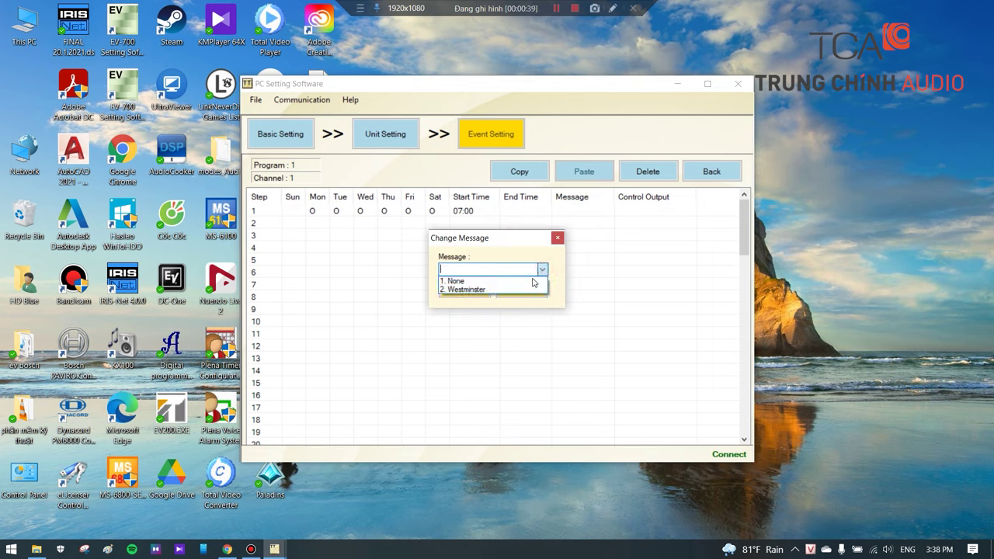
pyautogui.click(532, 280)
pyautogui.click(465, 290)
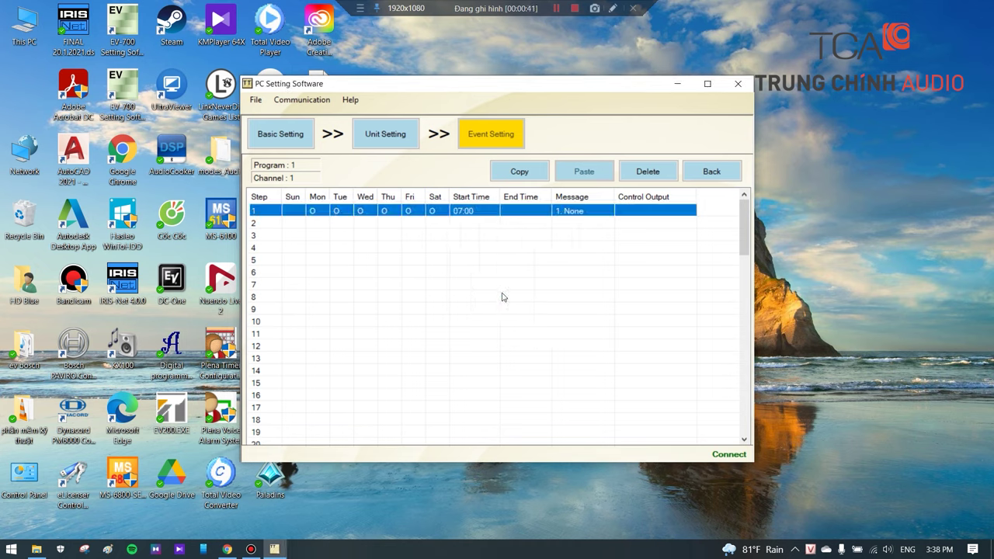
pyautogui.doubleClick(649, 214)
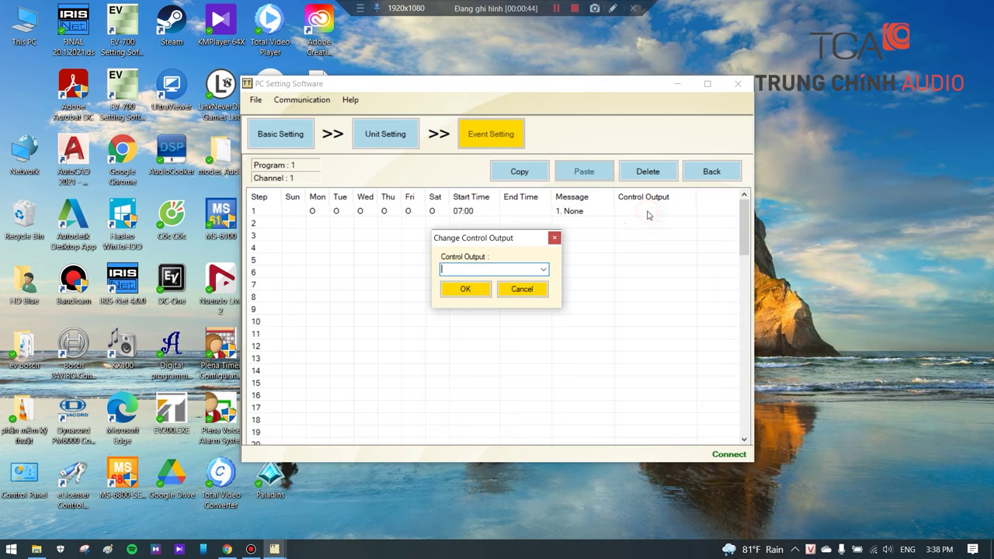
pyautogui.click(543, 270)
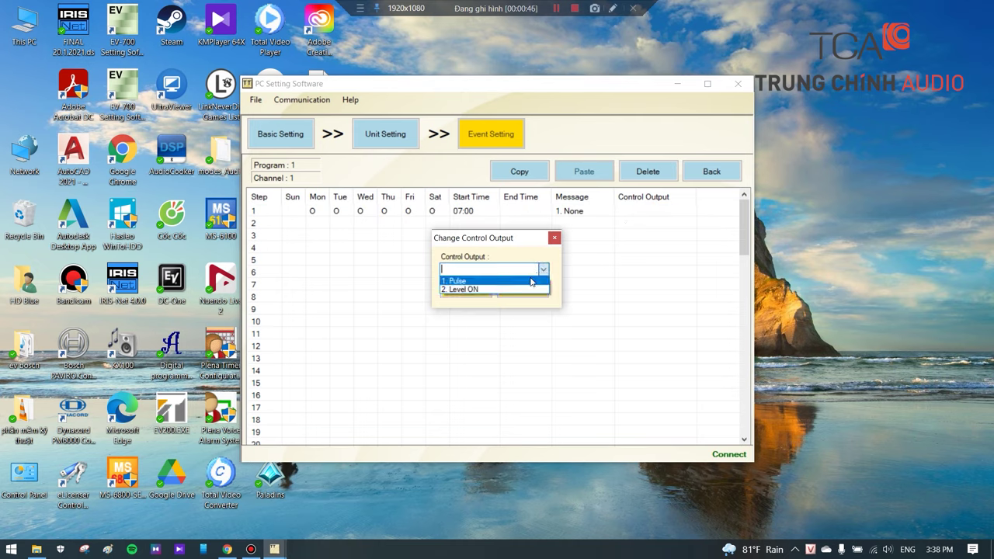
pyautogui.click(534, 281)
pyautogui.click(465, 289)
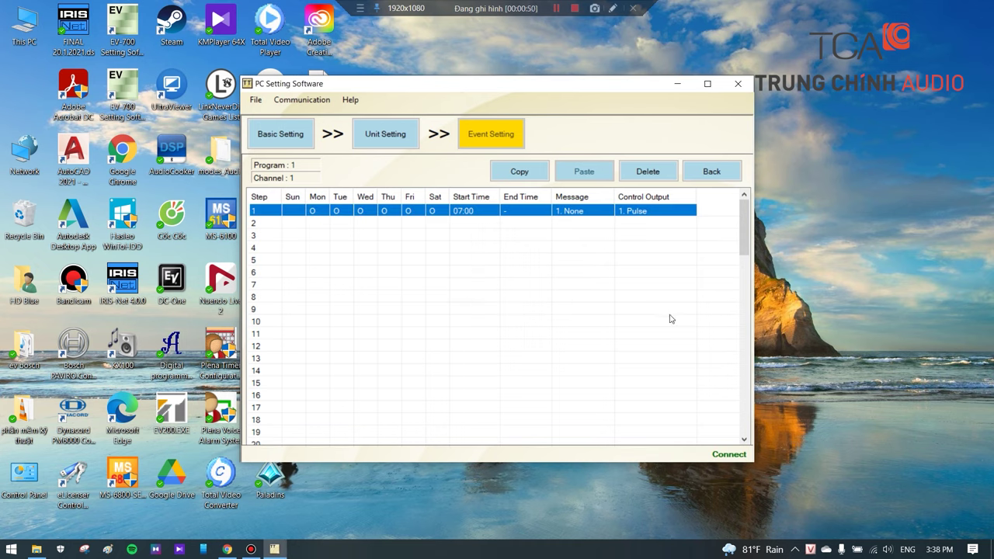
# Set step 2 to run Monday through Saturday starting at 12:00.
pyautogui.click(311, 222)
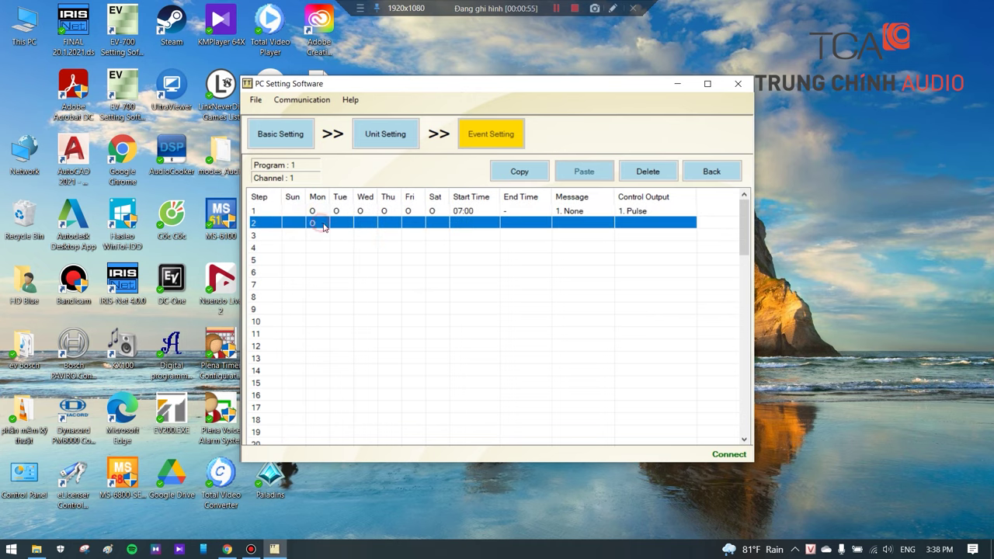
pyautogui.click(347, 225)
pyautogui.click(364, 225)
pyautogui.click(389, 225)
pyautogui.click(414, 225)
pyautogui.click(433, 225)
pyautogui.click(464, 225)
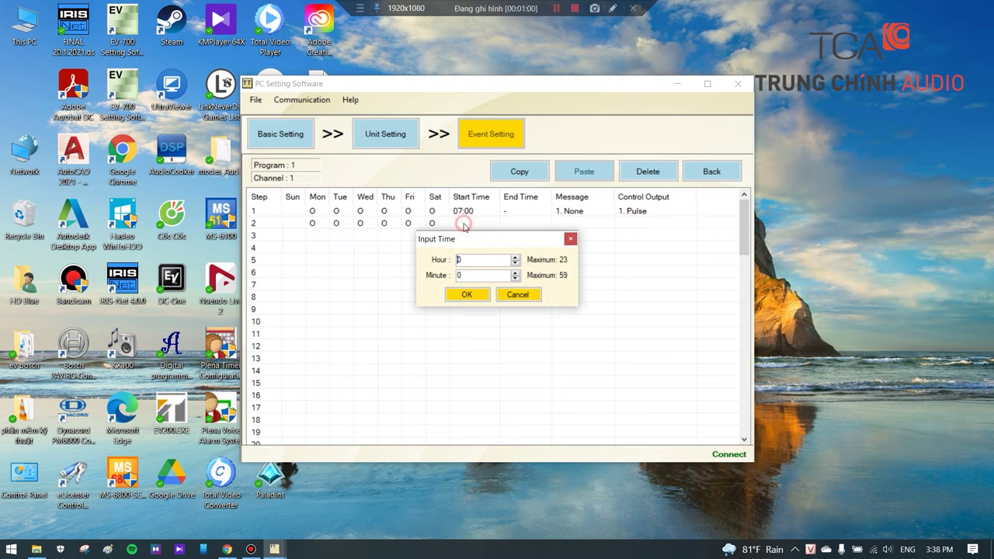
pyautogui.click(476, 259)
pyautogui.write('12')
pyautogui.click(466, 294)
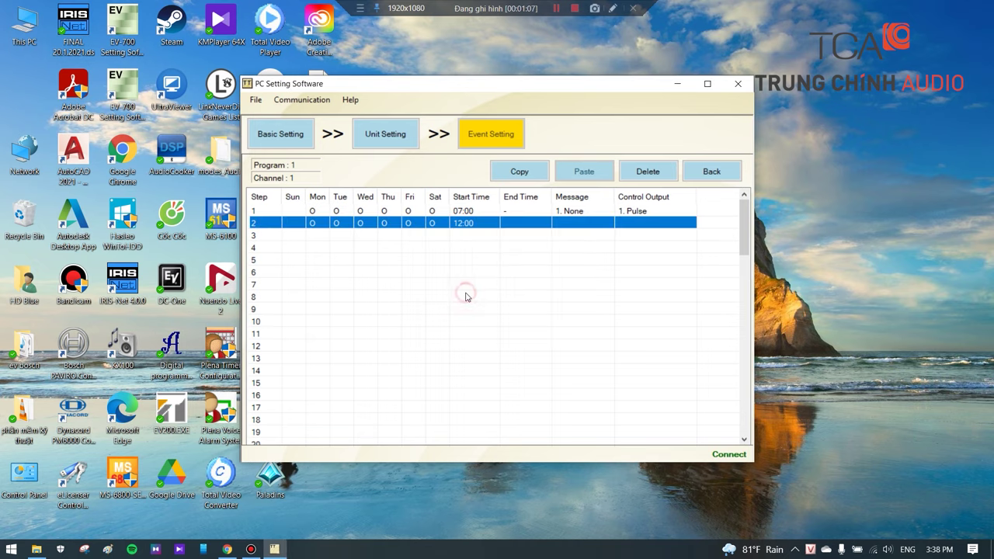
# Give step 2 Message 1. None and Control Output 1. Pulse.
pyautogui.doubleClick(579, 225)
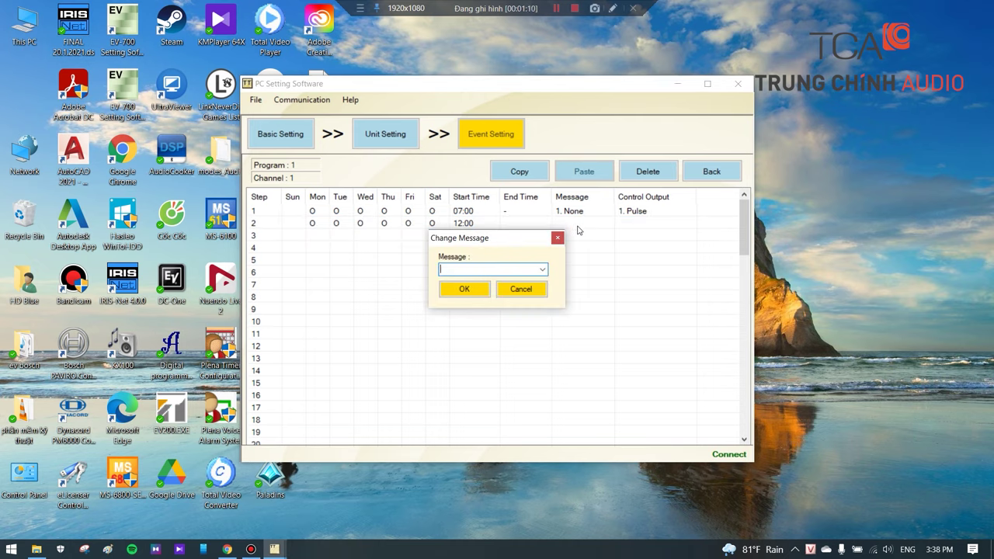
pyautogui.click(542, 270)
pyautogui.click(497, 282)
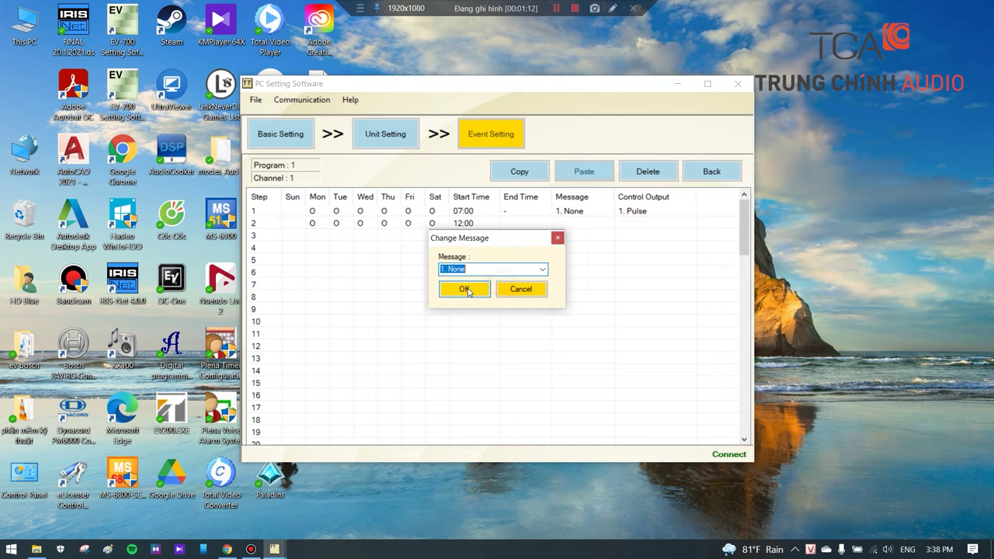
pyautogui.click(461, 291)
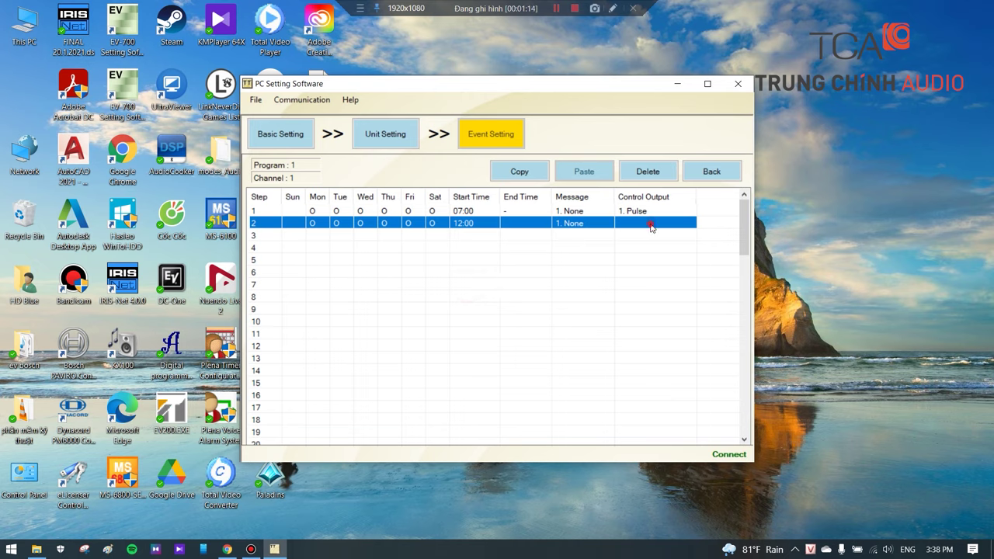
pyautogui.doubleClick(652, 225)
pyautogui.click(541, 268)
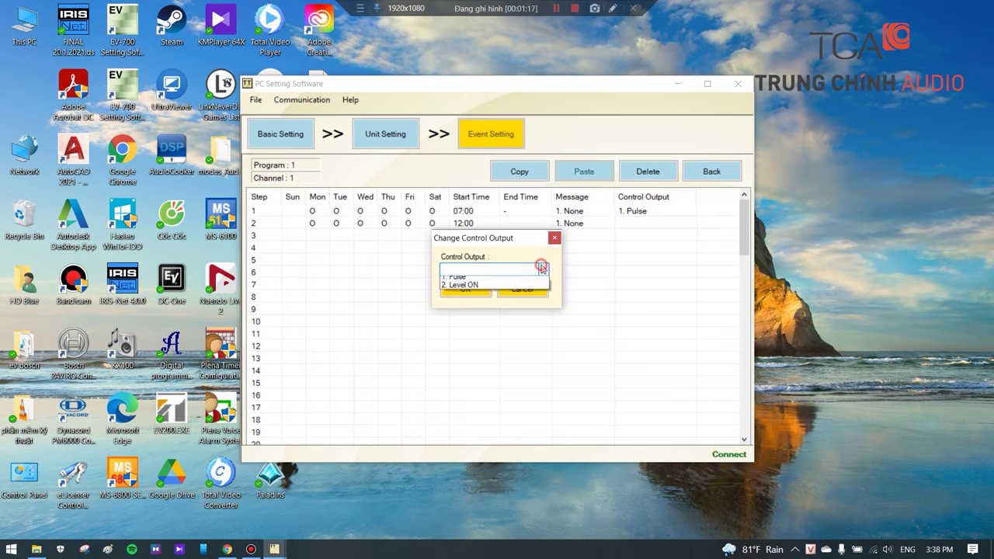
pyautogui.click(494, 282)
pyautogui.click(475, 293)
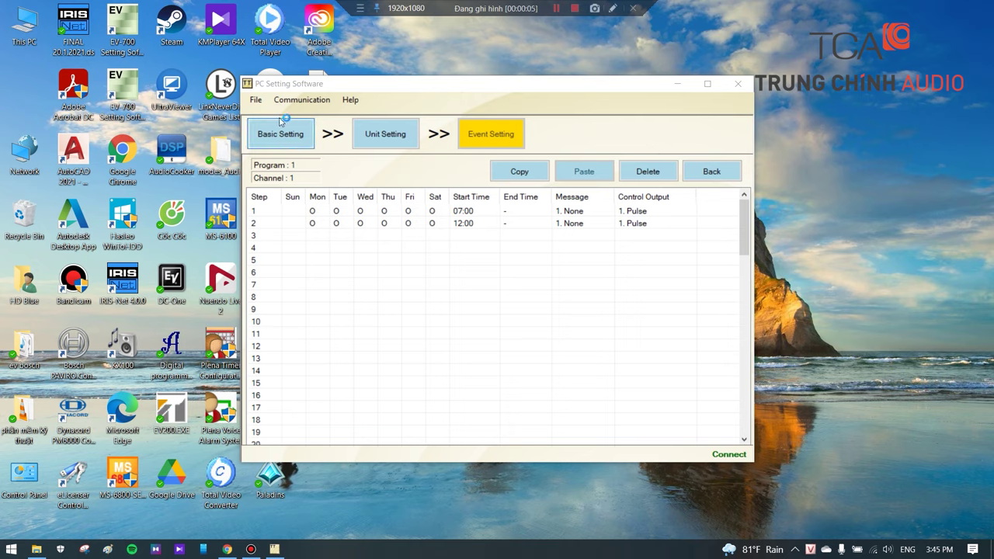
# Save the schedule with Save As under the file name TCA.
pyautogui.click(257, 101)
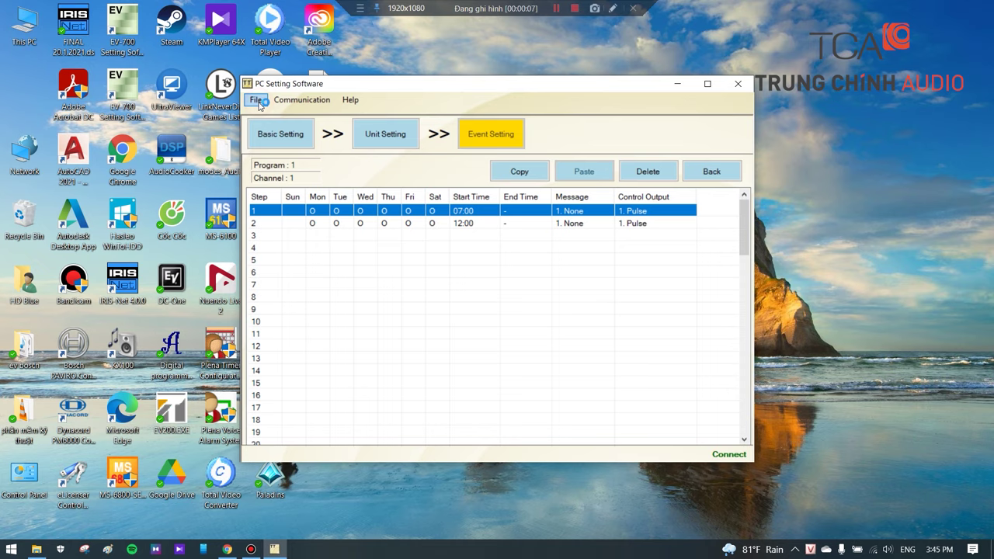
pyautogui.click(257, 101)
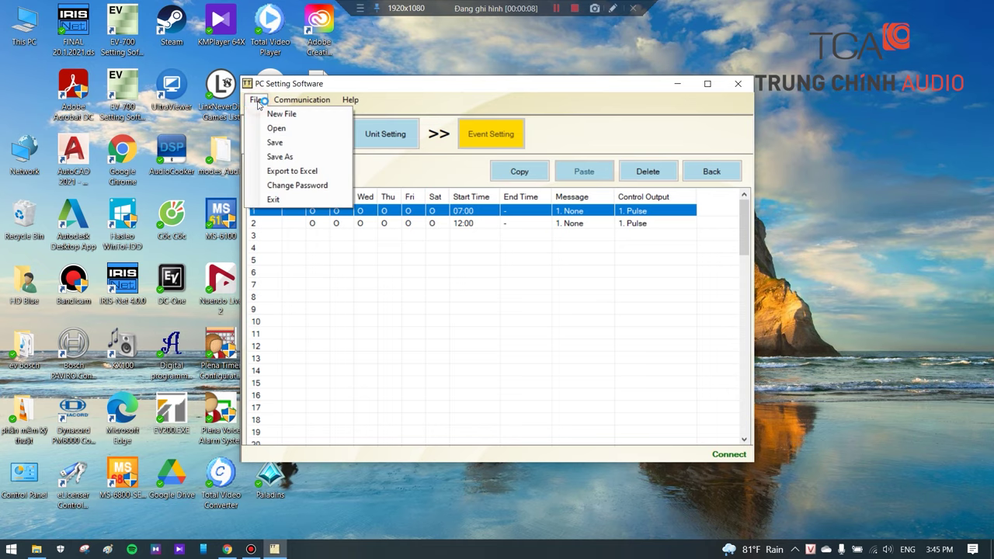
pyautogui.click(268, 154)
pyautogui.moveTo(520, 337); pyautogui.dragTo(301, 348)
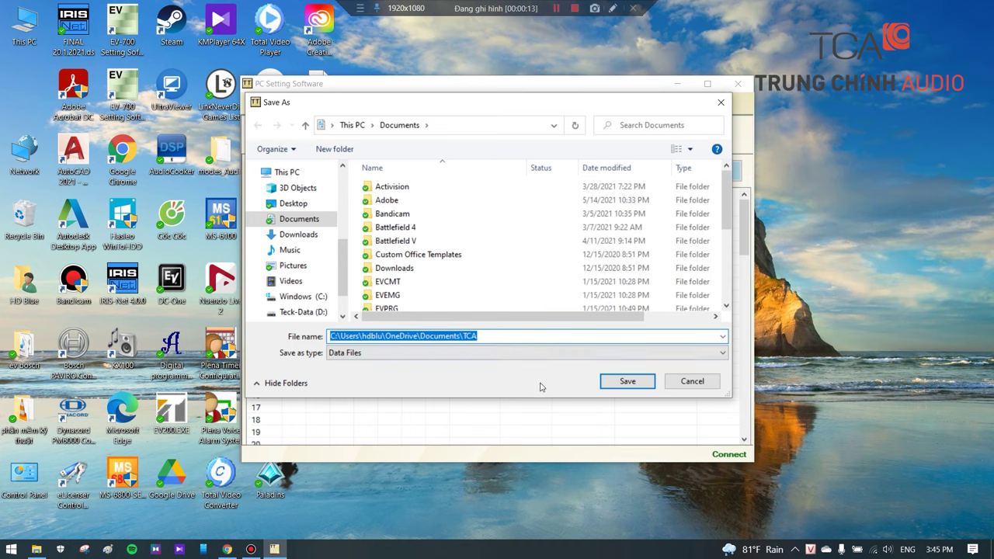
pyautogui.press('Delete')
pyautogui.write('TC')
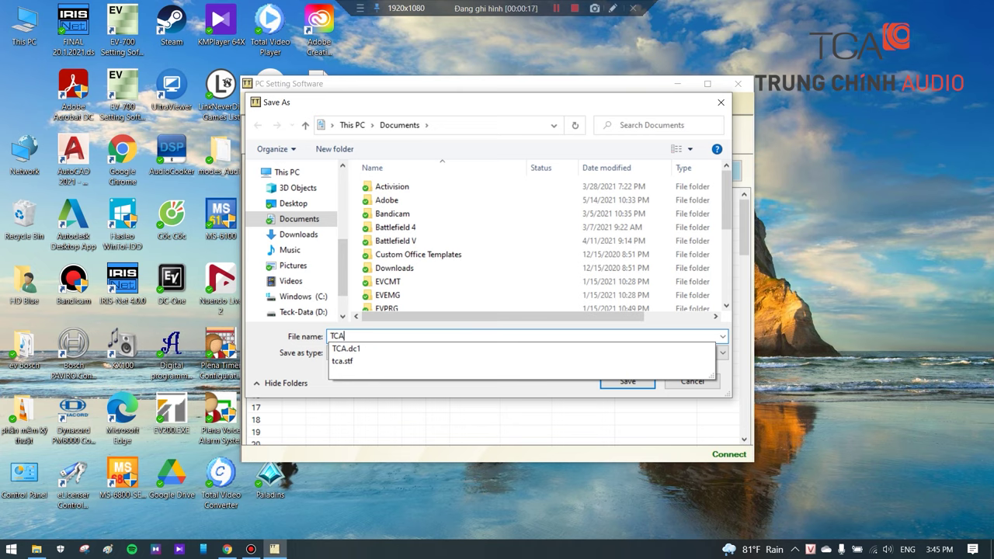
pyautogui.write('A')
pyautogui.press('Return')
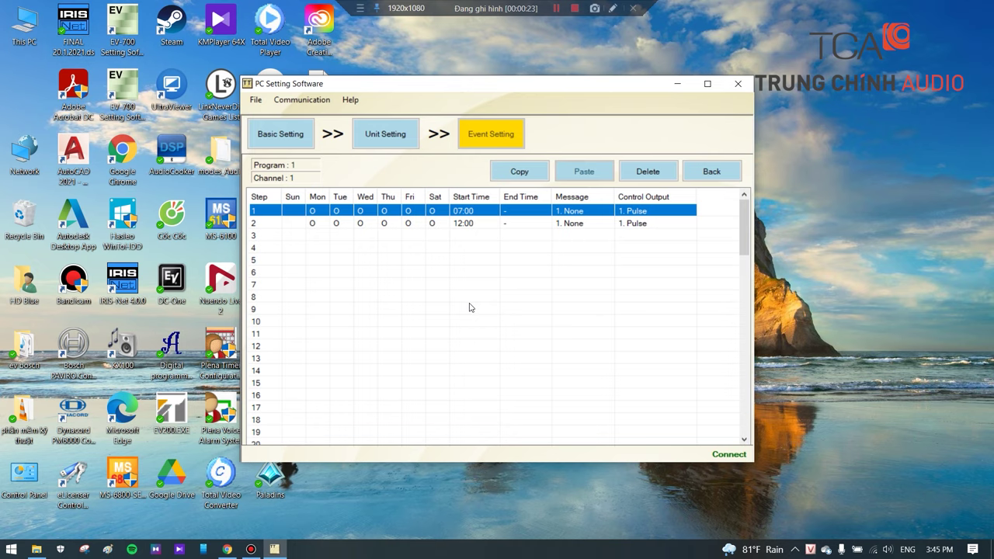
# Upload all programs from the PC to the TT-208 timer (Upload PC -> Timer, All).
pyautogui.click(310, 109)
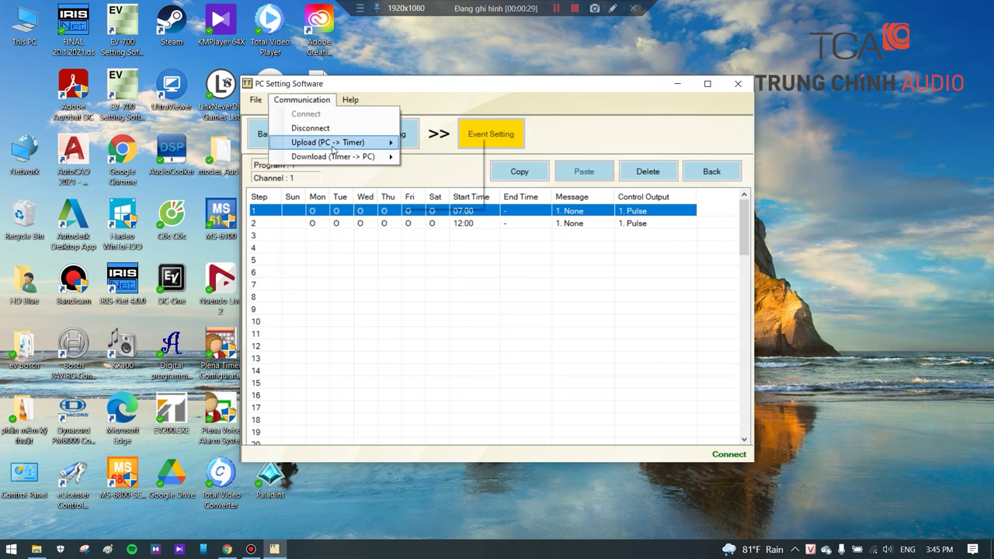
pyautogui.moveTo(332, 149)
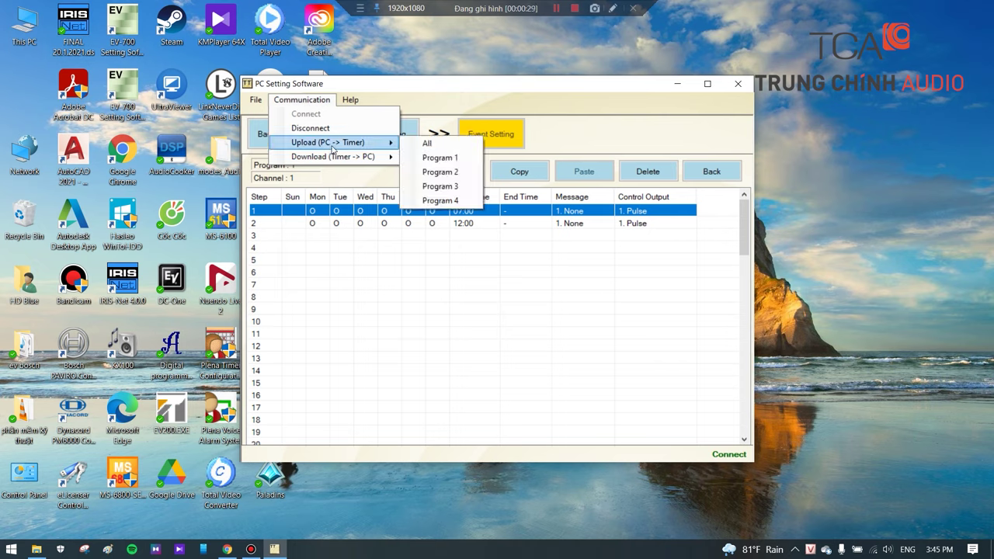
pyautogui.click(427, 145)
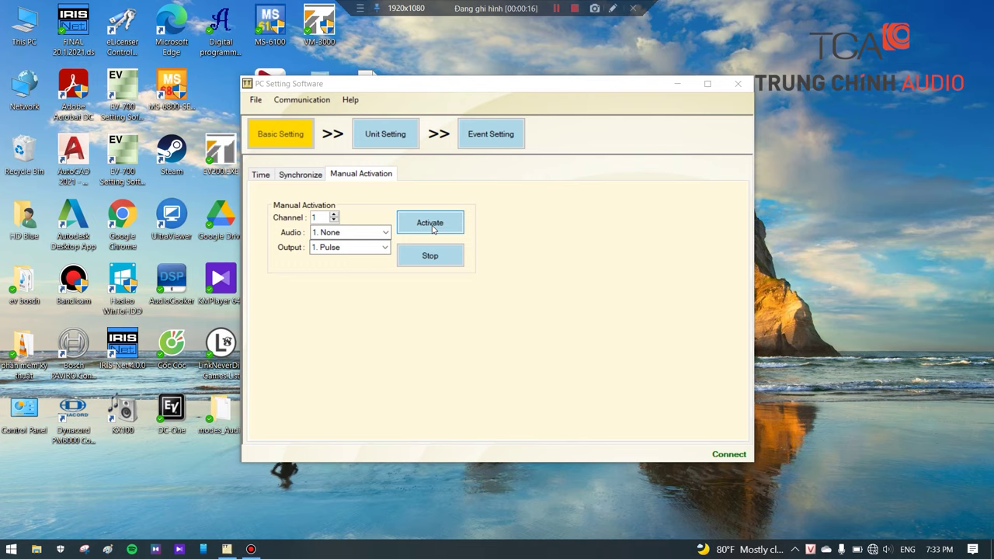
# Activate Channel 1's Output 1 pulse on the timer as a manual test.
pyautogui.click(433, 228)
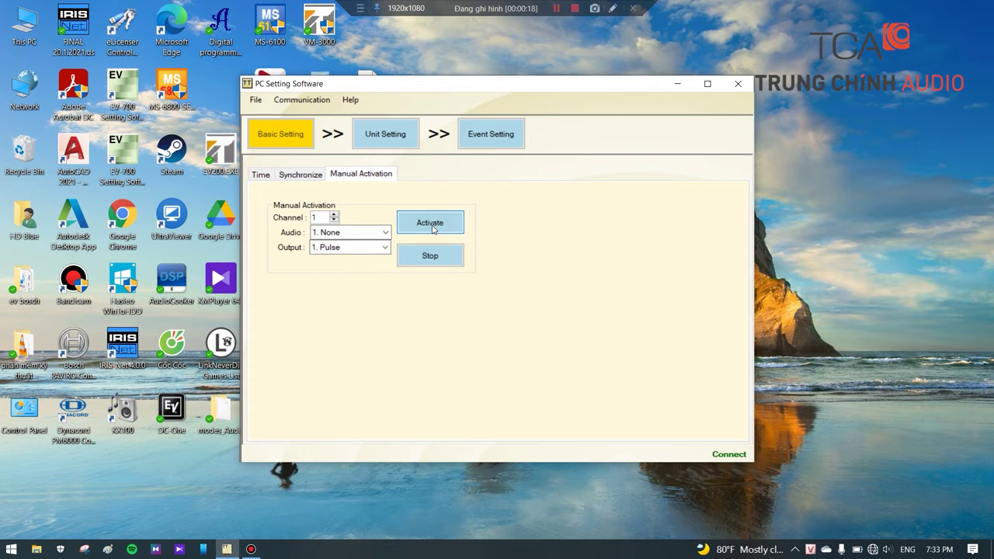